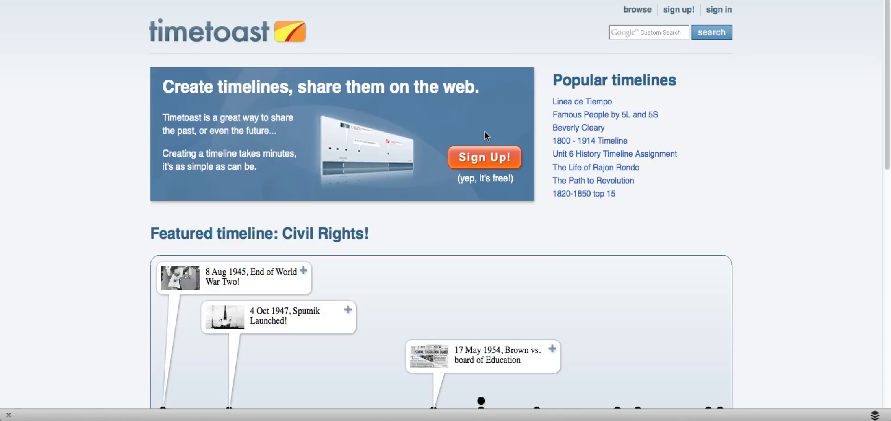
- Go from the Timetoast home page to the free Sign Up form
click(489, 161)
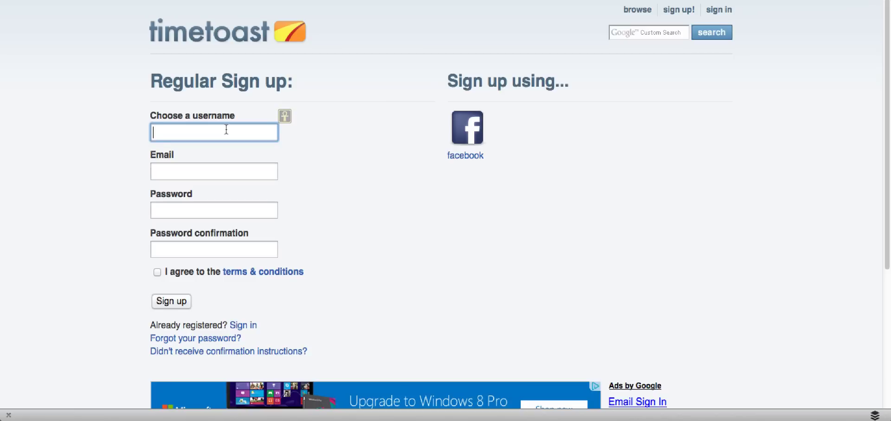
- Register with a username, e-mail and password, accept the terms, and sign in
click(192, 171)
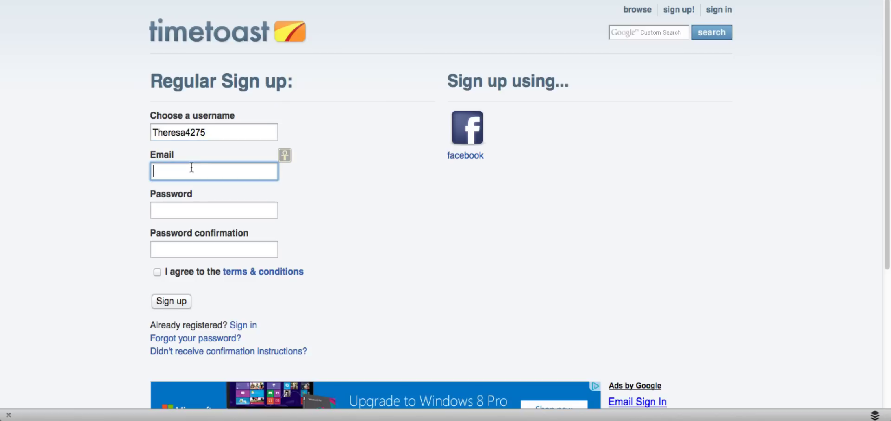
key(Tab)
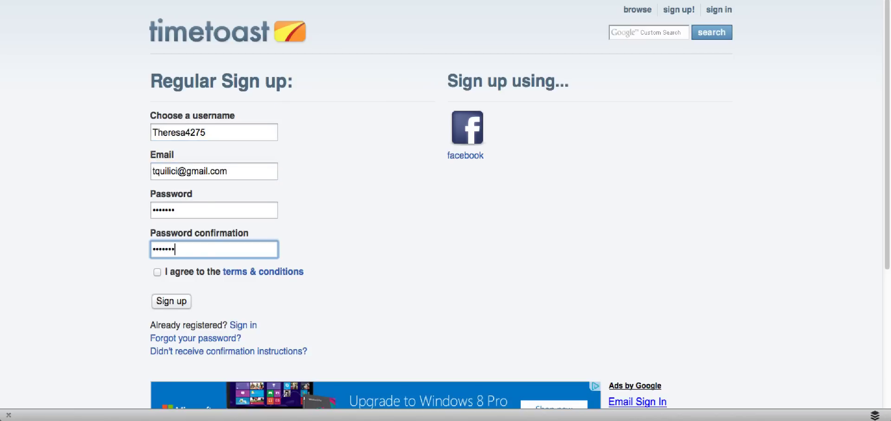
click(157, 273)
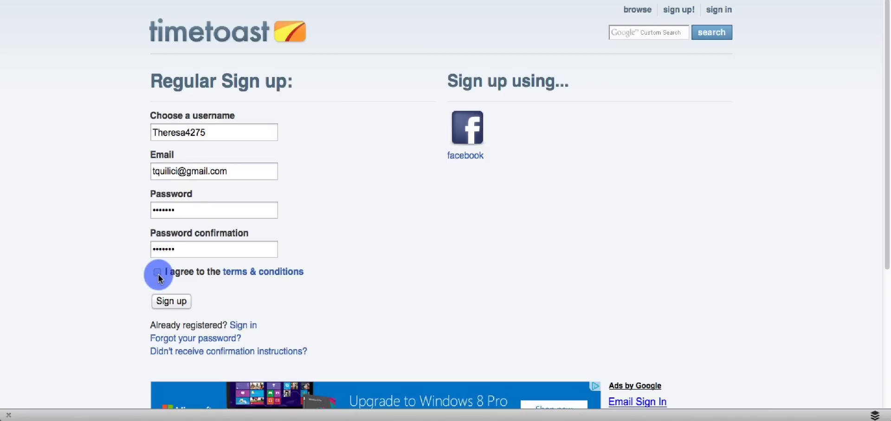
click(170, 303)
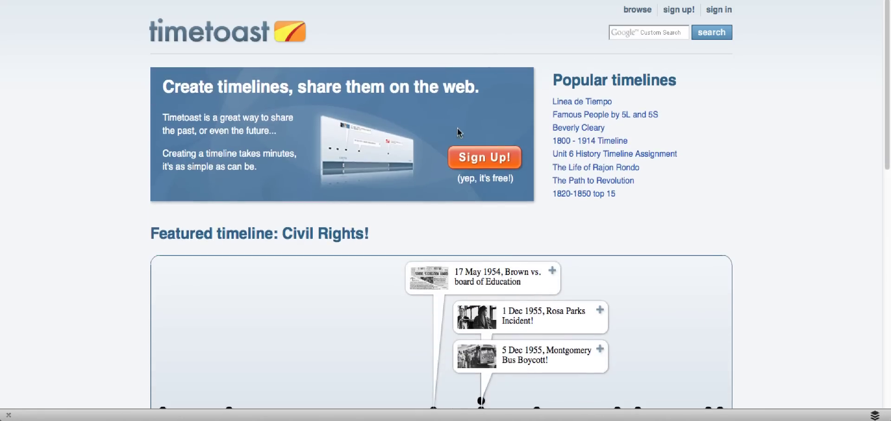
click(484, 157)
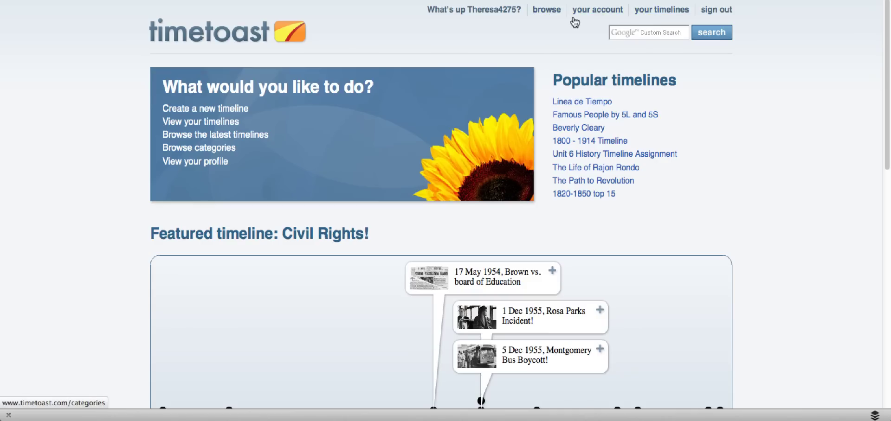
- Create a new timeline titled 'The Holocaust' after reviewing the category list
click(590, 11)
click(664, 11)
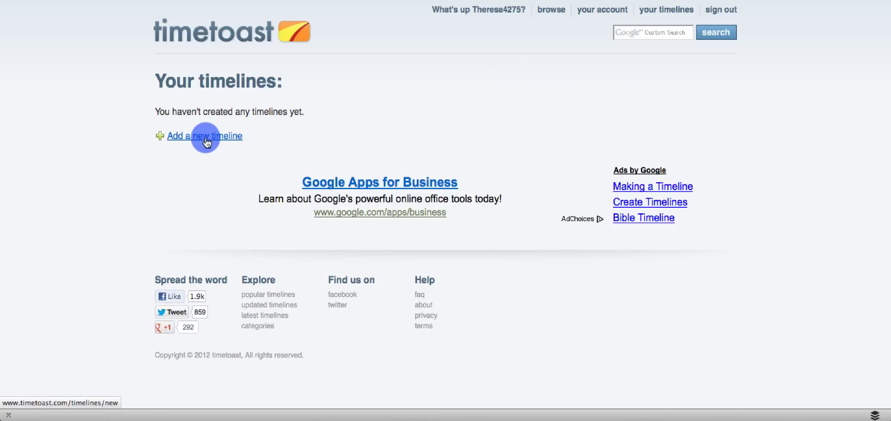
click(206, 139)
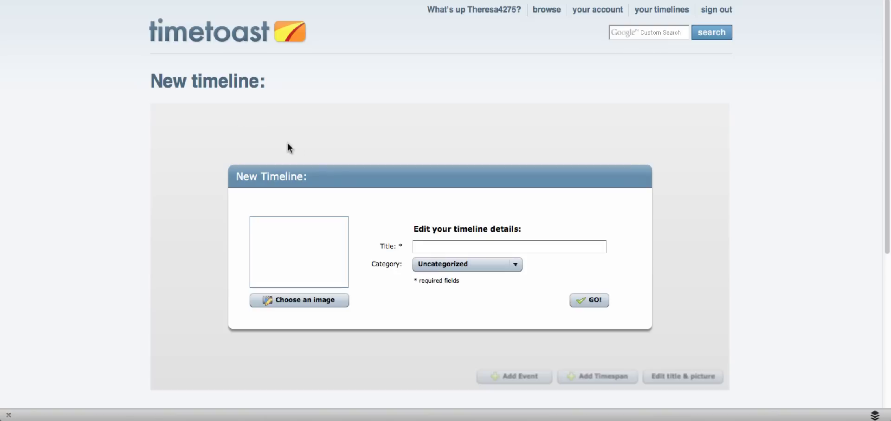
click(436, 241)
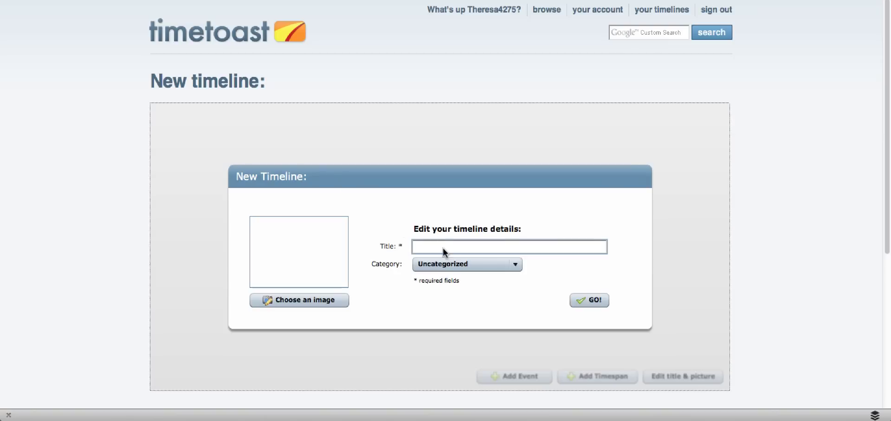
text(The Holocaust)
click(493, 267)
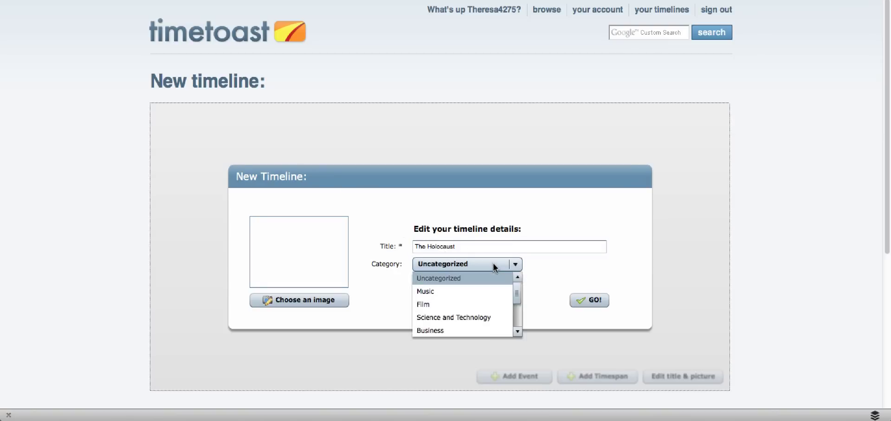
scroll(472, 305, down, 2)
drag(514, 235, 517, 274)
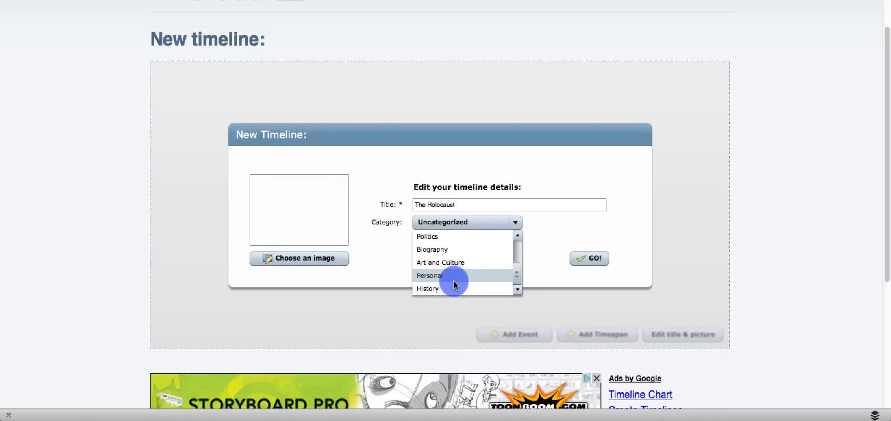
scroll(454, 282, down, 1)
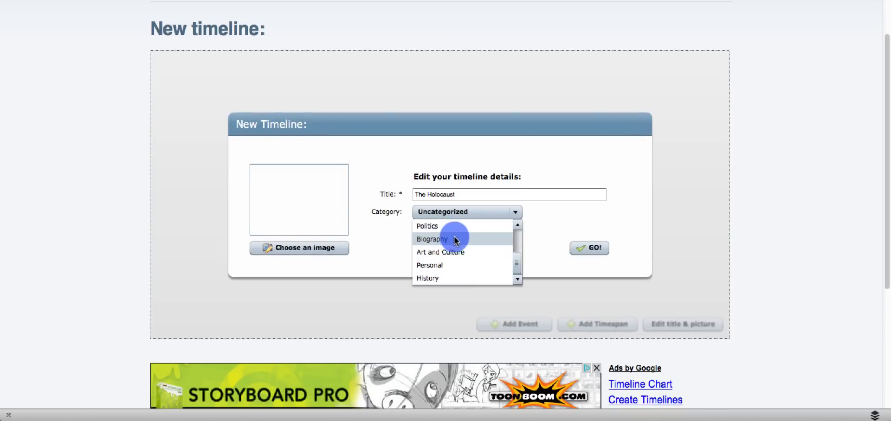
scroll(459, 230, up, 3)
click(589, 247)
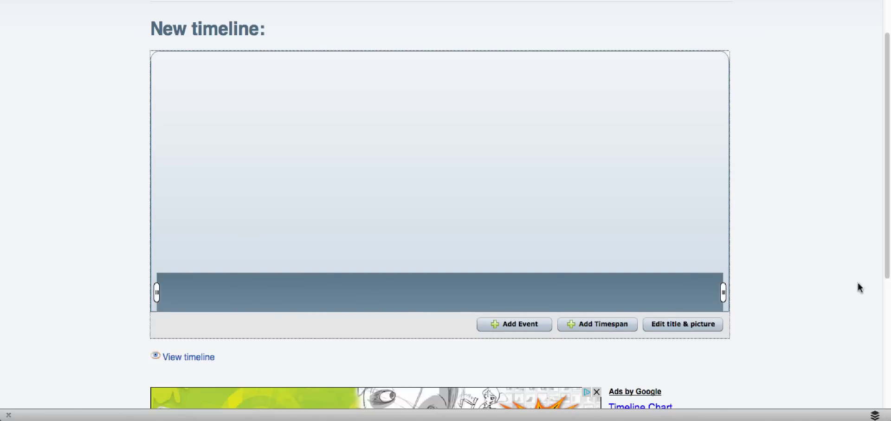
- Add an event titled 'Adolf Hitler Chancellor of Germany' dated 30 Jan 1933
click(516, 324)
click(436, 151)
text(Adolf Hitler Chancellor of Germany)
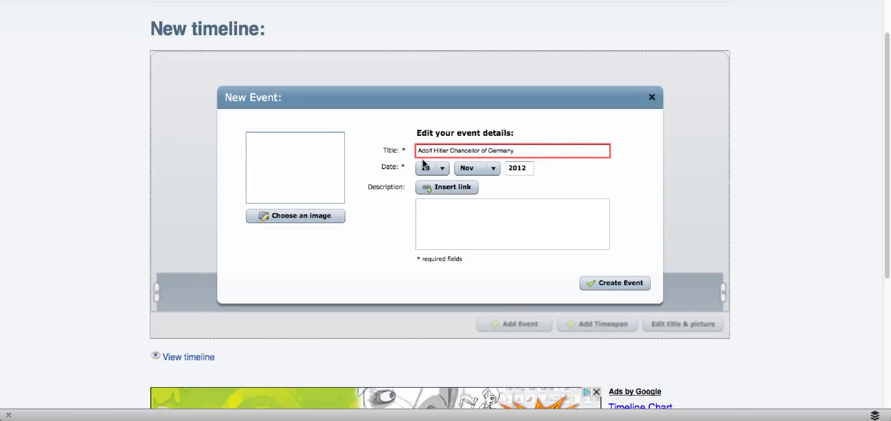
scroll(425, 165, down, 5)
click(493, 126)
scroll(498, 183, up, 2)
scroll(496, 172, up, 3)
click(464, 140)
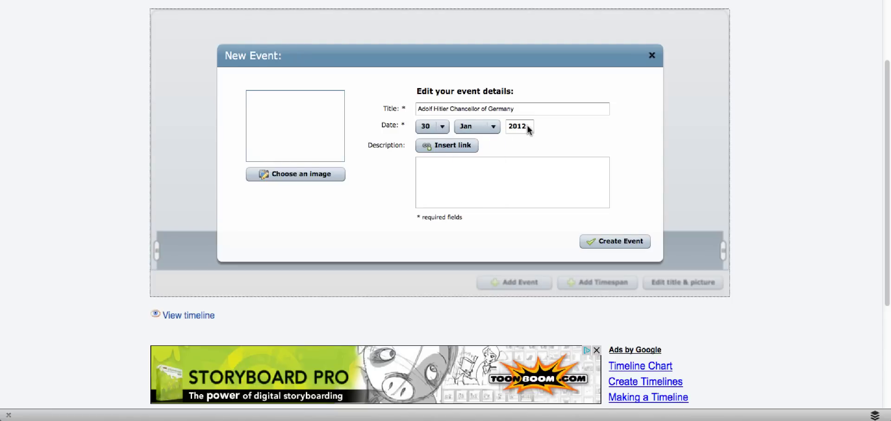
double_click(530, 128)
text(1933)
- Attach 'Adolf Hitler Chancellor of Germany.jpg' as the event photo and paste the riseofhitler page URL into a new link
click(302, 177)
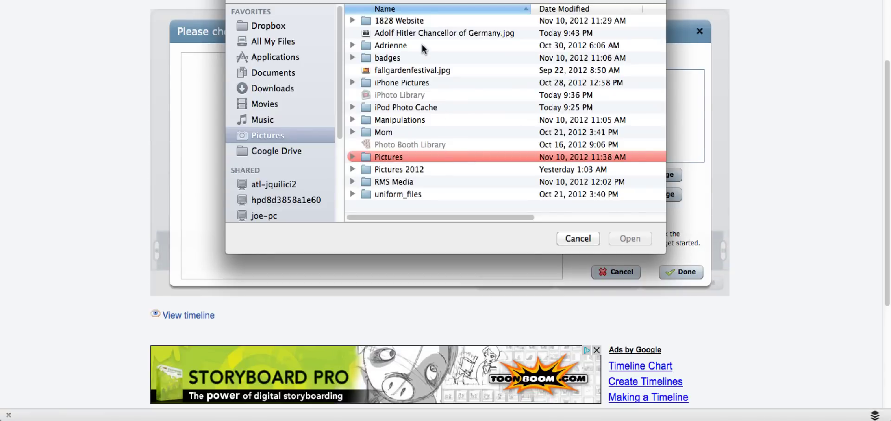
double_click(422, 33)
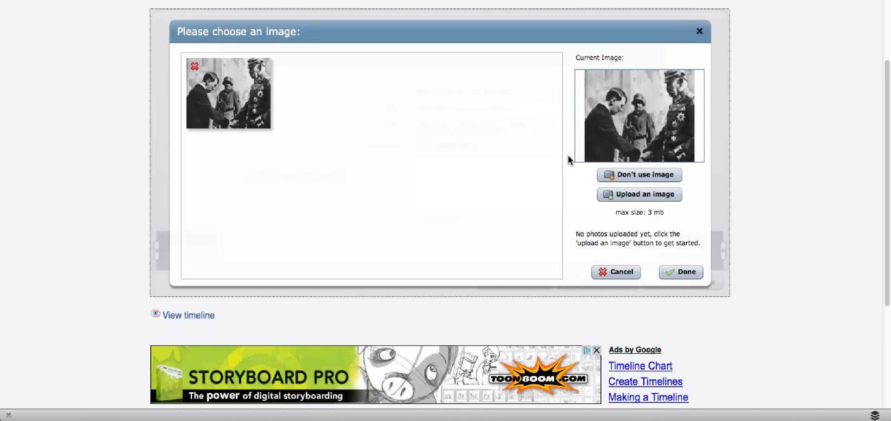
mouse_move(230, 76)
mouse_down()
mouse_move(292, 146)
mouse_move(203, 115)
mouse_move(272, 54)
mouse_up()
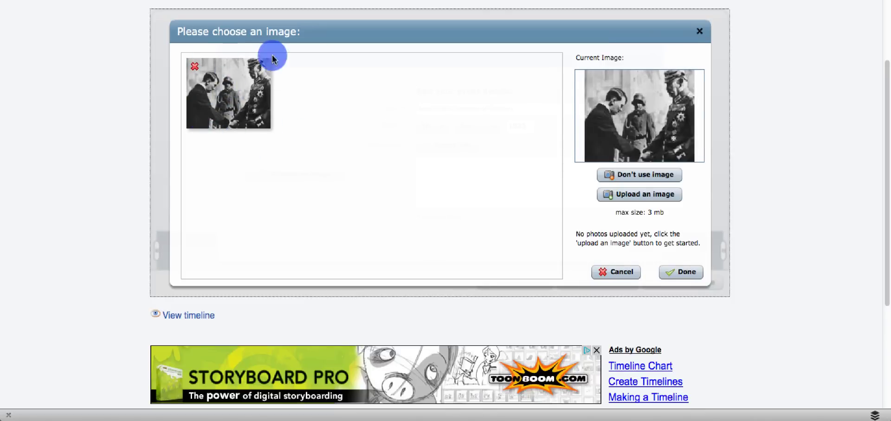
click(681, 272)
text(http://www.historyplace.com/worldwar2/riseofhitler/named.htm)
- Give the link its display text, insert it into the description, and save the event
click(451, 143)
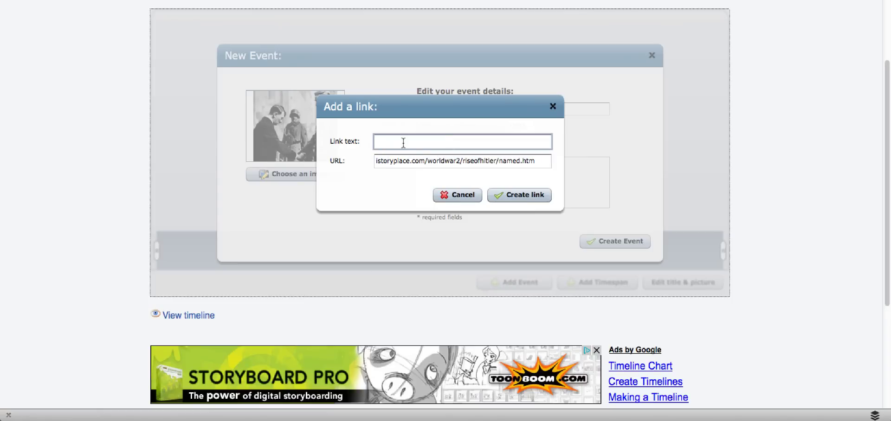
text(Hitler becomes Chancellor of Germany)
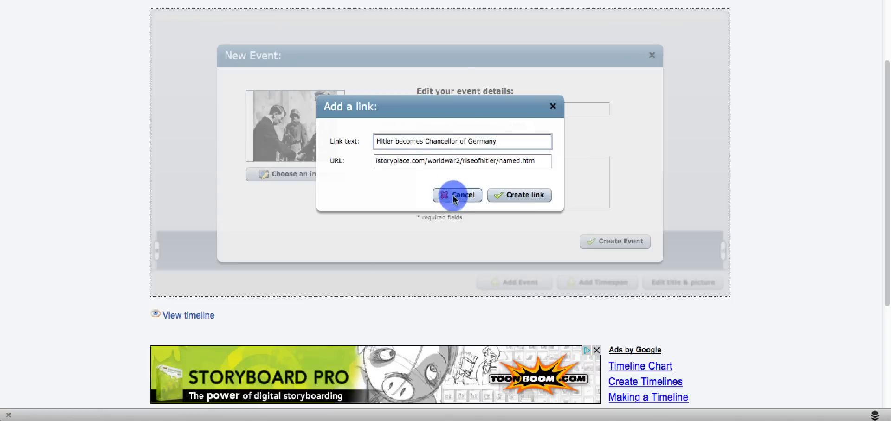
click(521, 196)
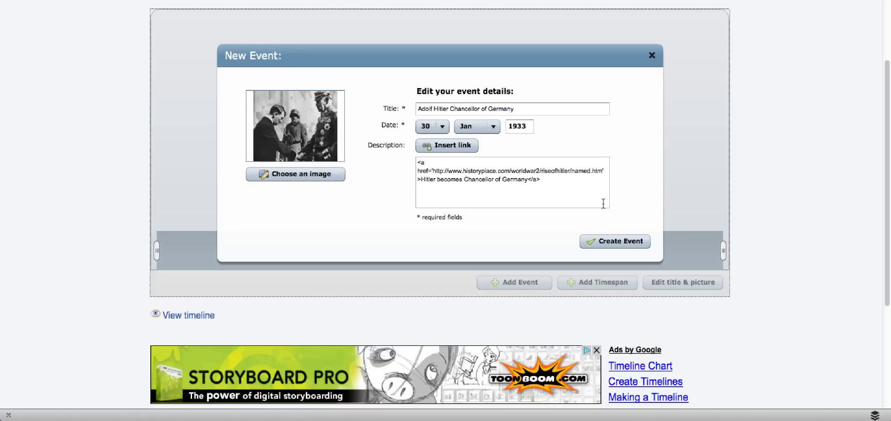
click(622, 245)
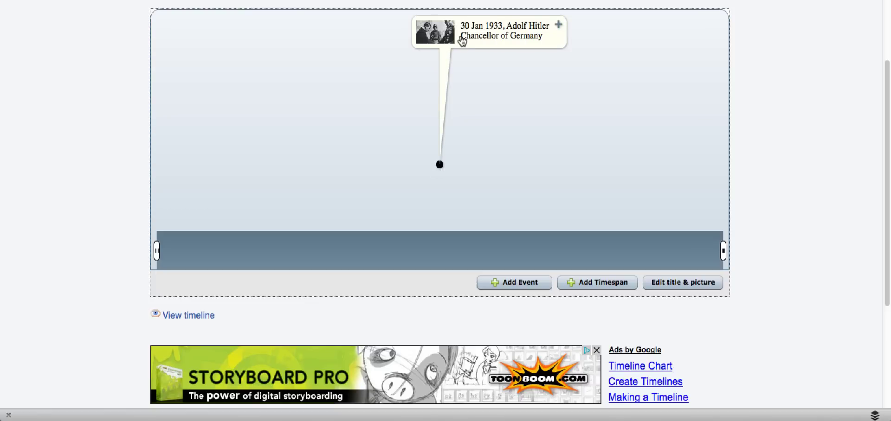
- Start a second event and date it 22 Mar 1933
click(517, 287)
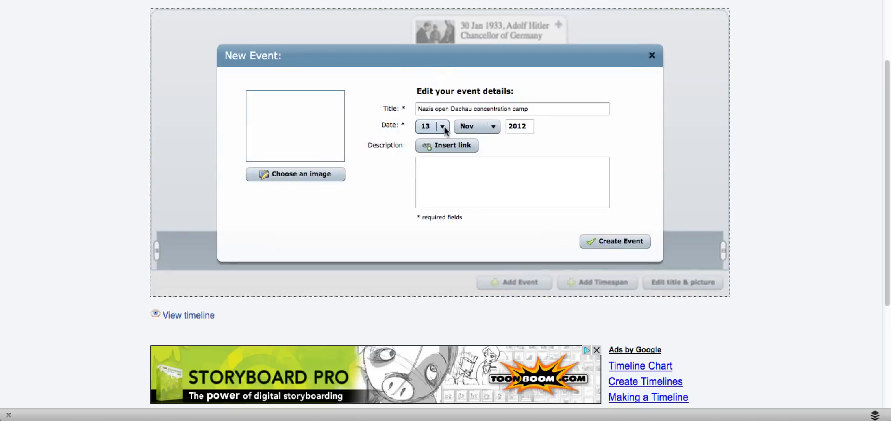
click(443, 126)
scroll(432, 160, down, 3)
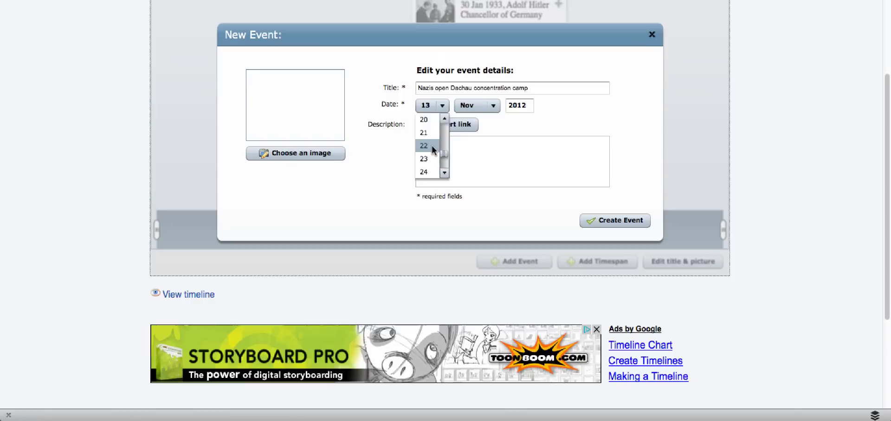
click(433, 147)
click(492, 106)
scroll(511, 134, down, 1)
click(511, 137)
click(521, 96)
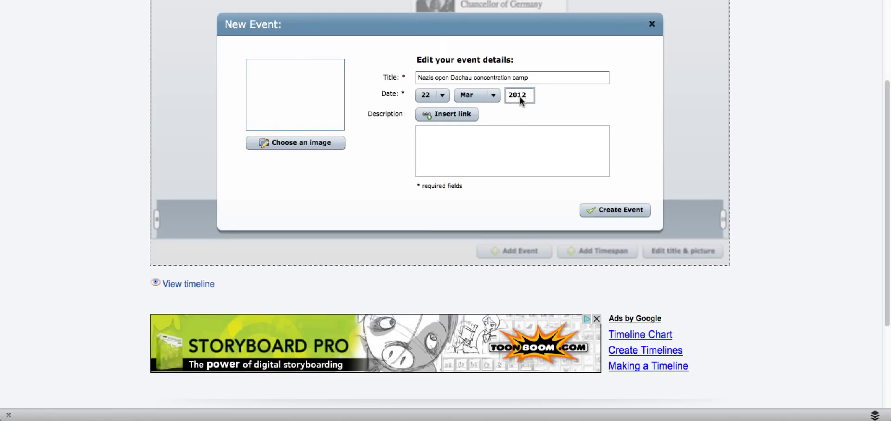
- Upload Gatehouse.jpg as the event's image
click(295, 142)
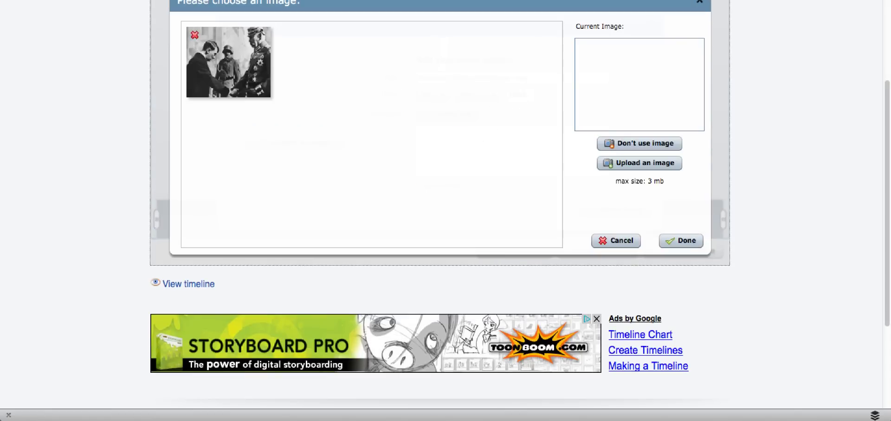
click(631, 167)
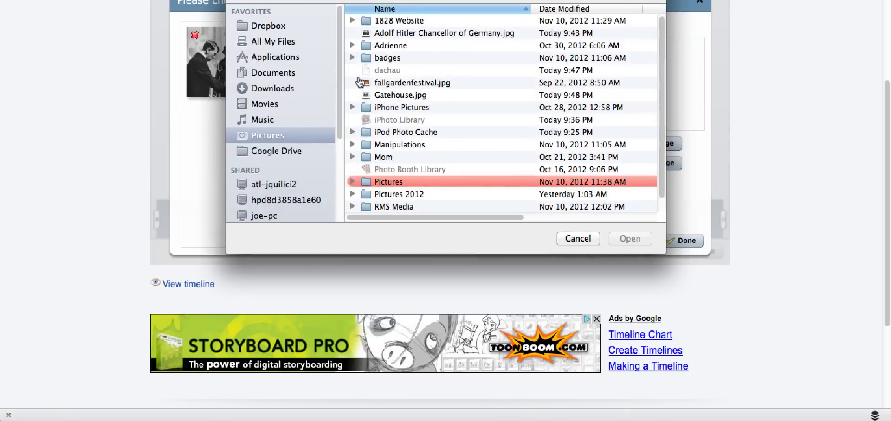
double_click(395, 95)
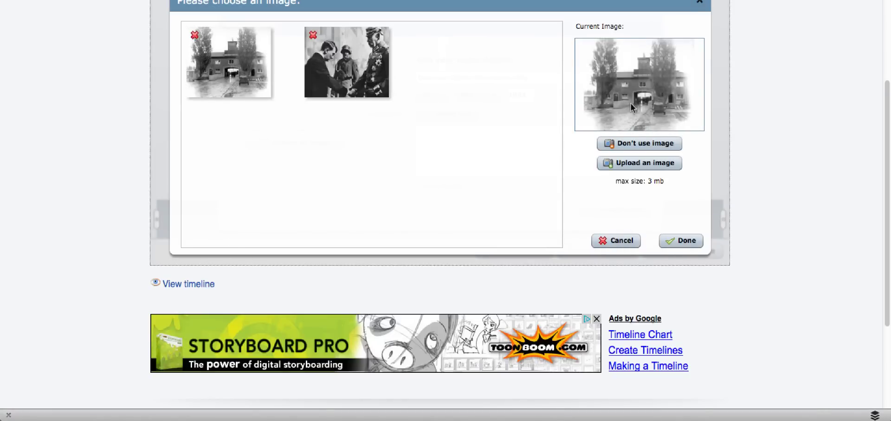
click(700, 247)
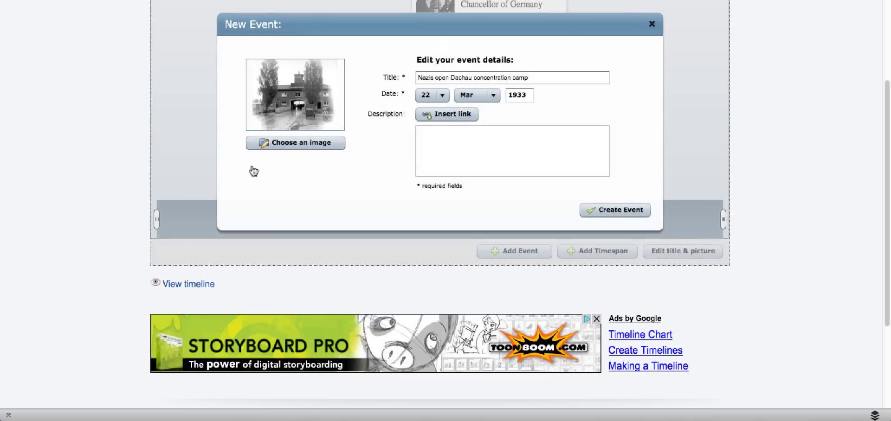
- Add an 'Early Dachau' link to the historyplace.com page and save the Dachau event
click(455, 114)
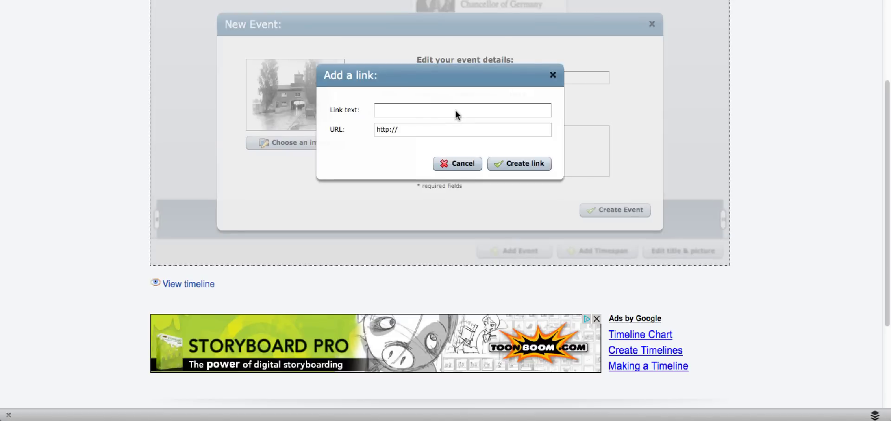
drag(444, 130, 356, 129)
text(http://www.historyplace.com/worldwar2/timeline/dach-early.htm)
click(402, 110)
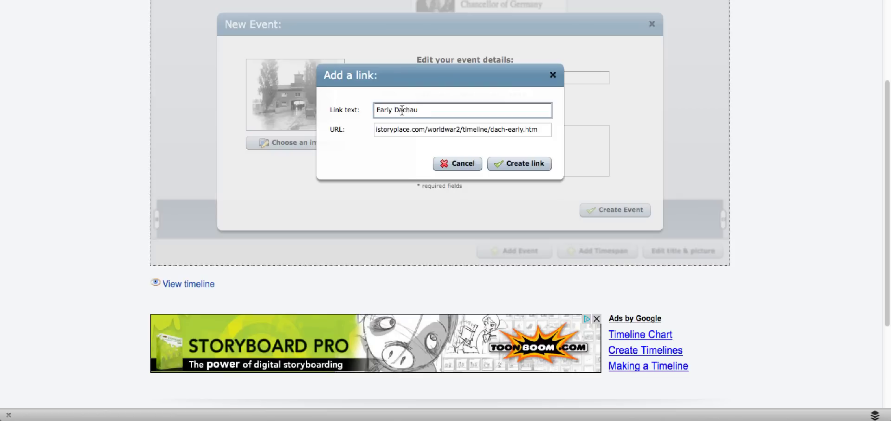
click(534, 164)
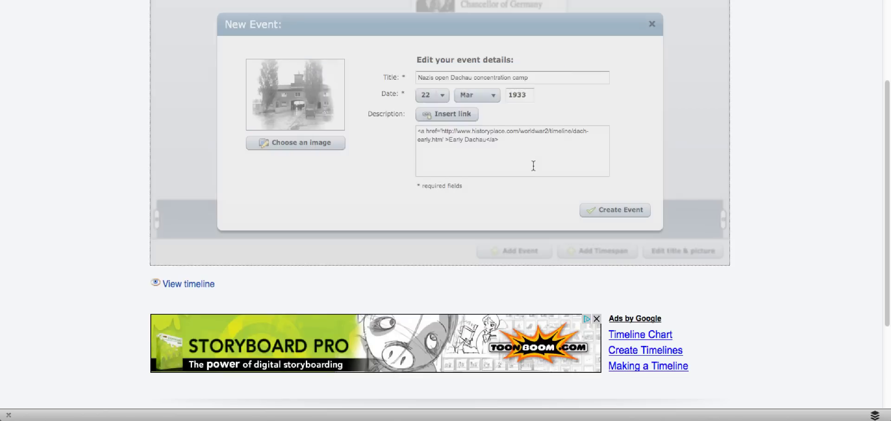
click(613, 210)
scroll(611, 204, up, 3)
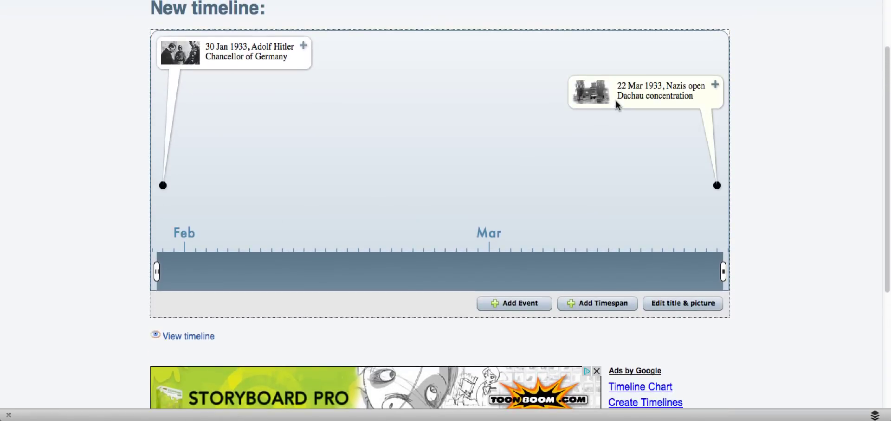
click(638, 93)
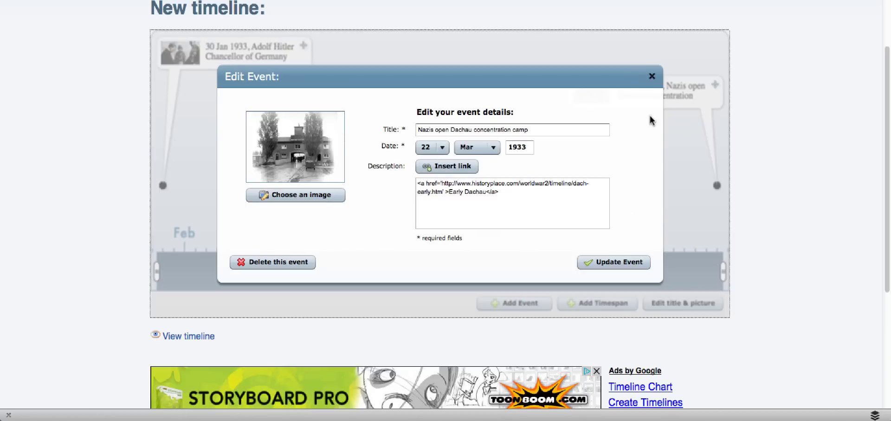
click(652, 77)
click(605, 305)
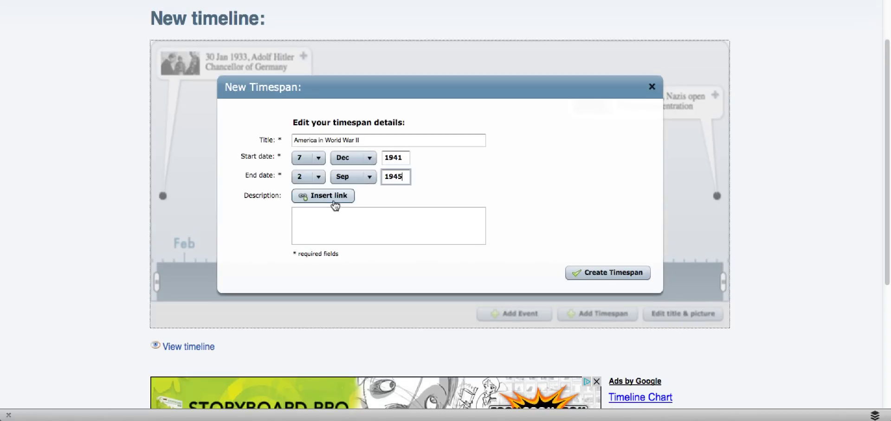
- Insert a 'World War II' link to the u-s-history.com page into the timespan description
click(332, 201)
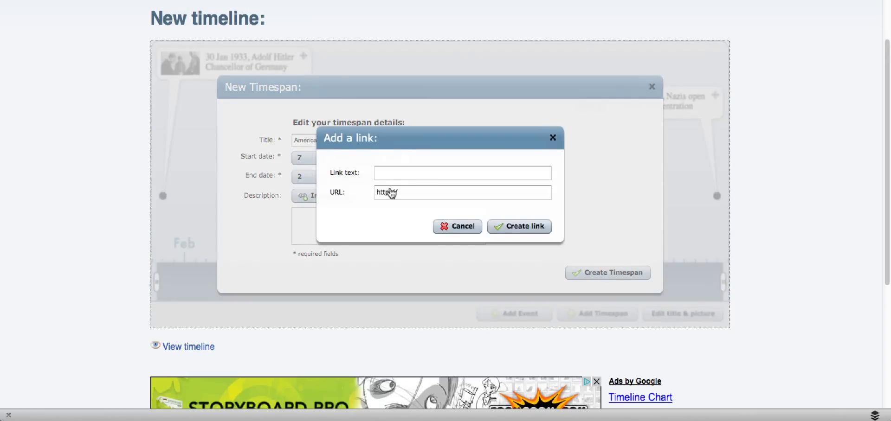
drag(404, 193, 317, 184)
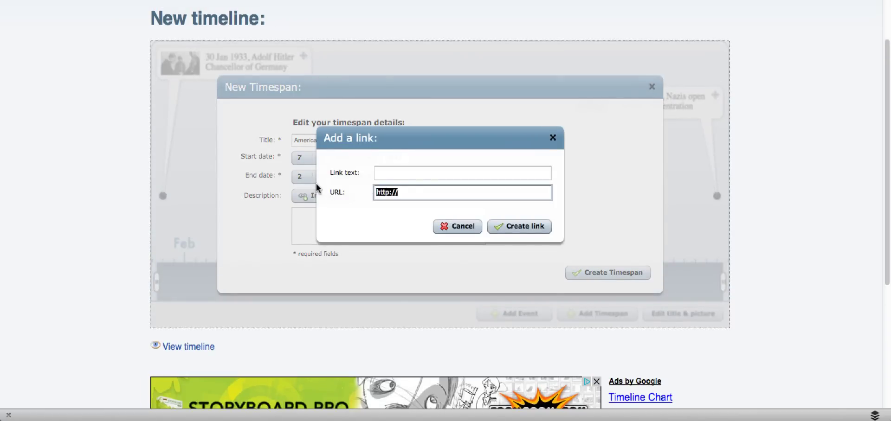
text(http://www.u-s-history.com/pages/h1661.html)
click(388, 175)
text(World)
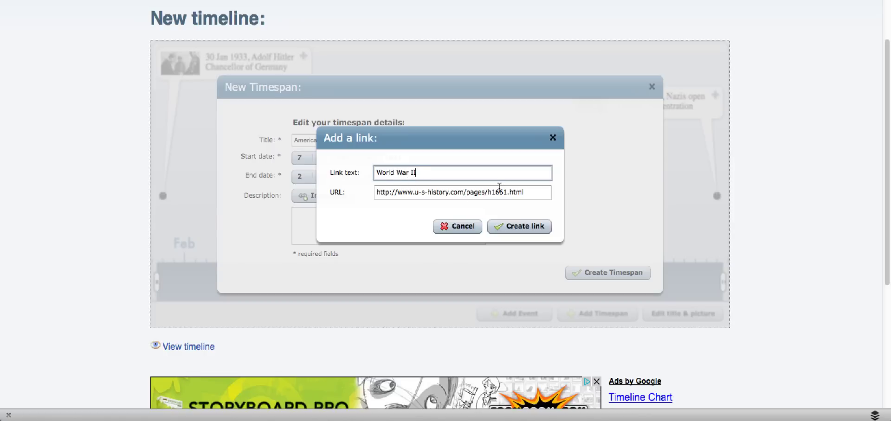
click(519, 226)
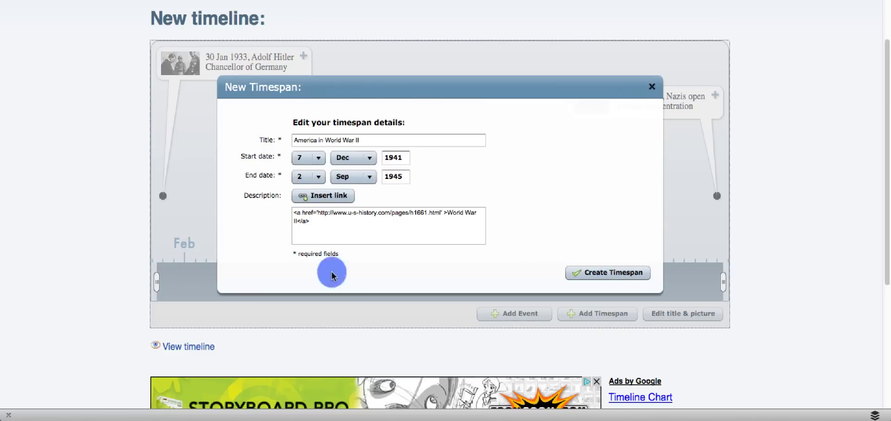
- Save the America in World War II timespan and open the timeline's public view page
click(615, 274)
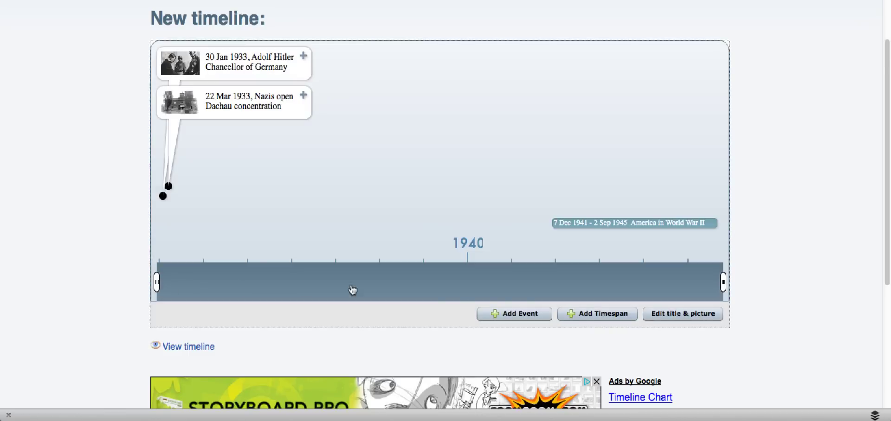
mouse_move(742, 286)
mouse_down()
mouse_move(639, 295)
mouse_move(360, 290)
mouse_move(554, 264)
mouse_move(675, 230)
mouse_up()
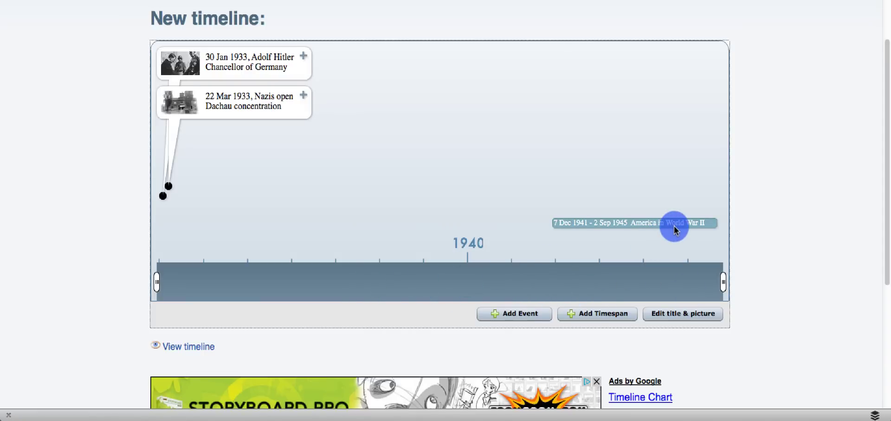
scroll(193, 338, down, 1)
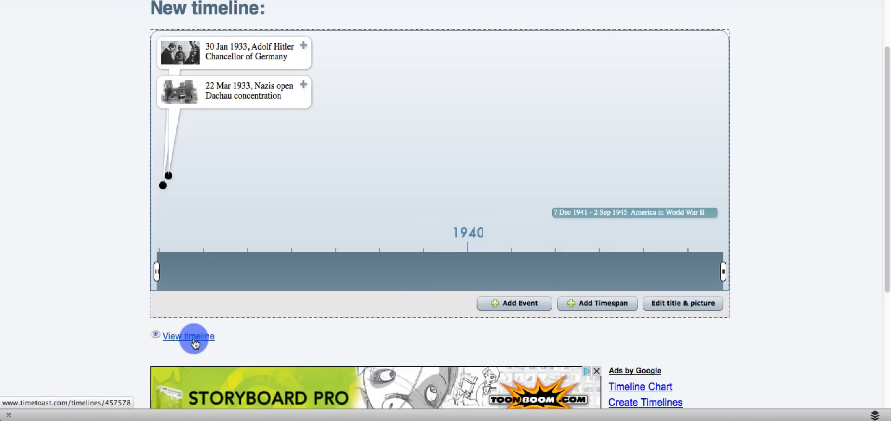
click(194, 341)
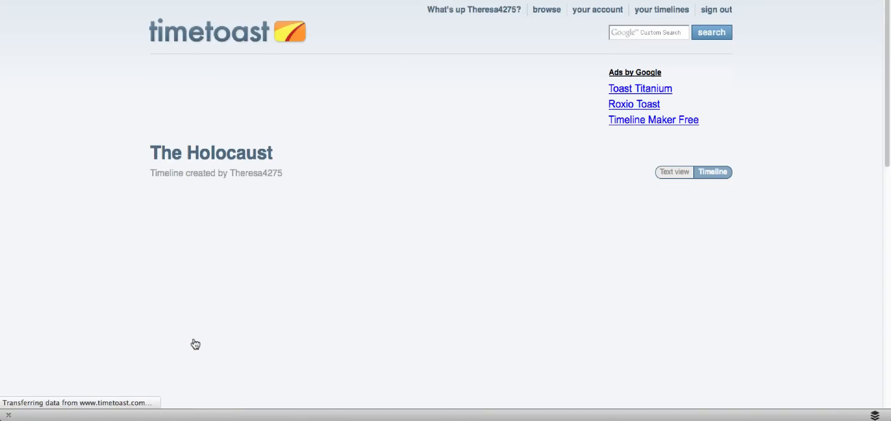
- Return from editing to The Holocaust's timeline page, then follow 'change here' to the Your timelines list
scroll(229, 311, down, 5)
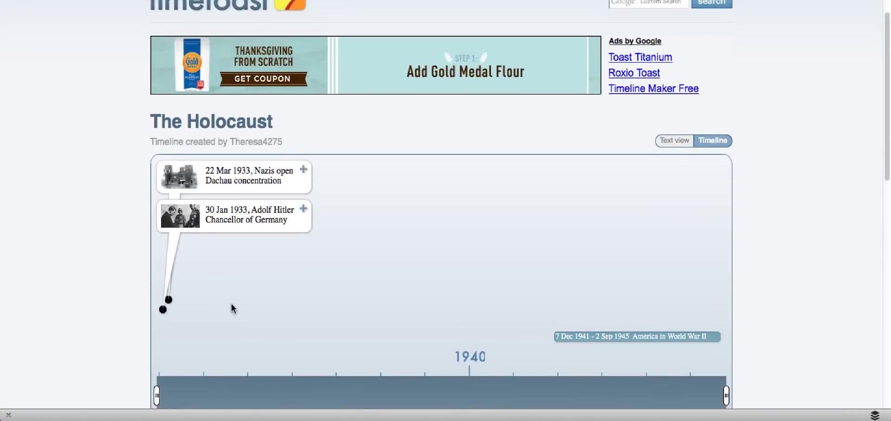
scroll(232, 307, down, 2)
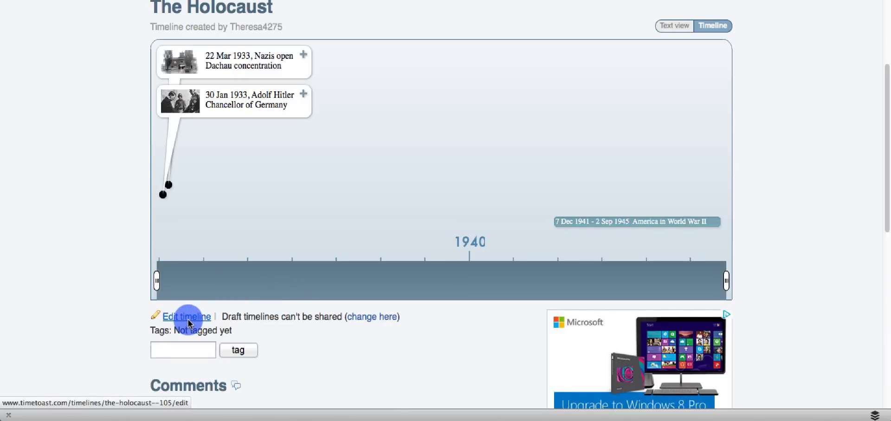
click(188, 319)
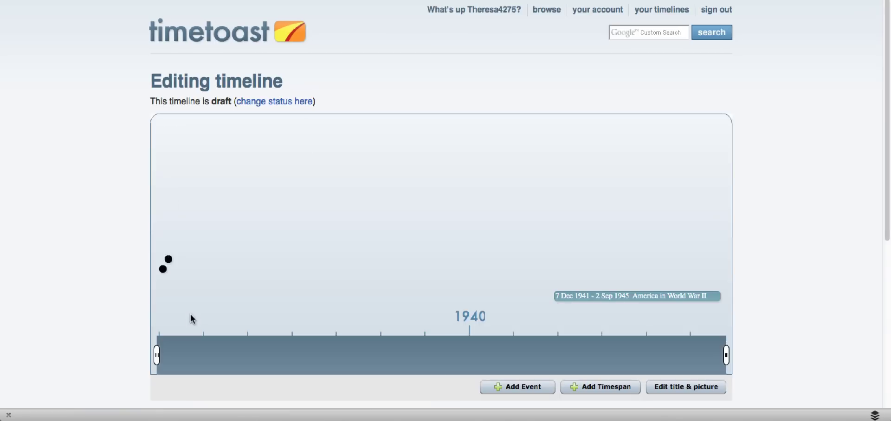
click(386, 267)
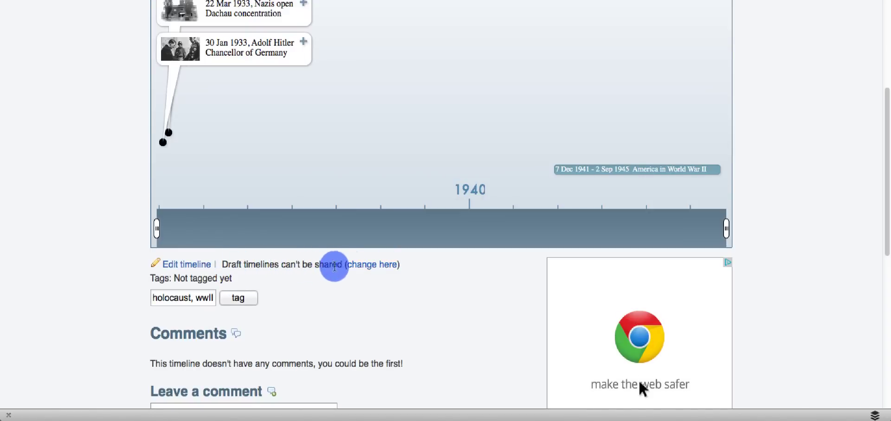
click(367, 265)
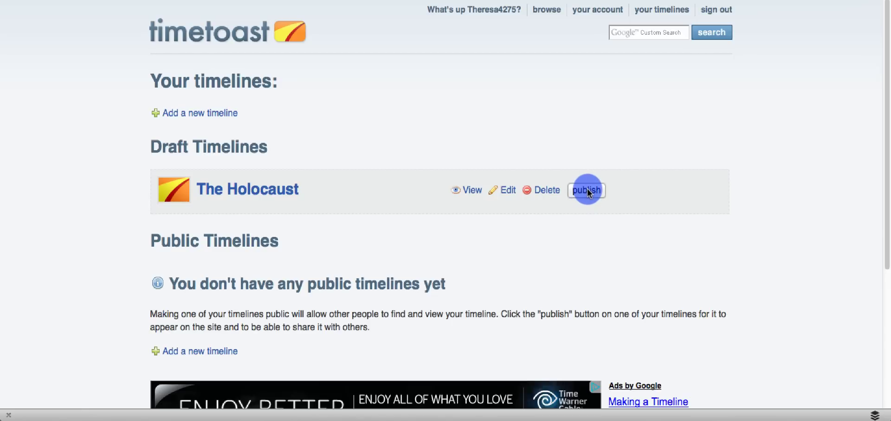
- Publish The Holocaust from Draft Timelines and scroll down its timeline page
click(587, 190)
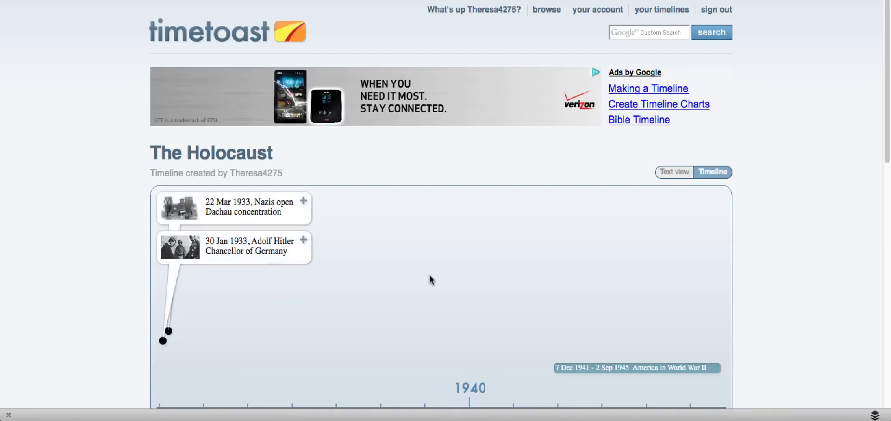
scroll(179, 347, down, 3)
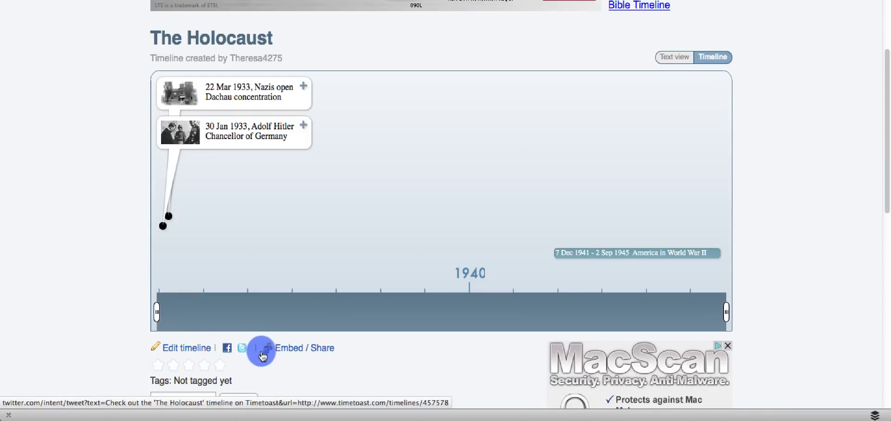
- Open Embed / Share, select the direct link, and review the 550×400 embed code options
click(304, 349)
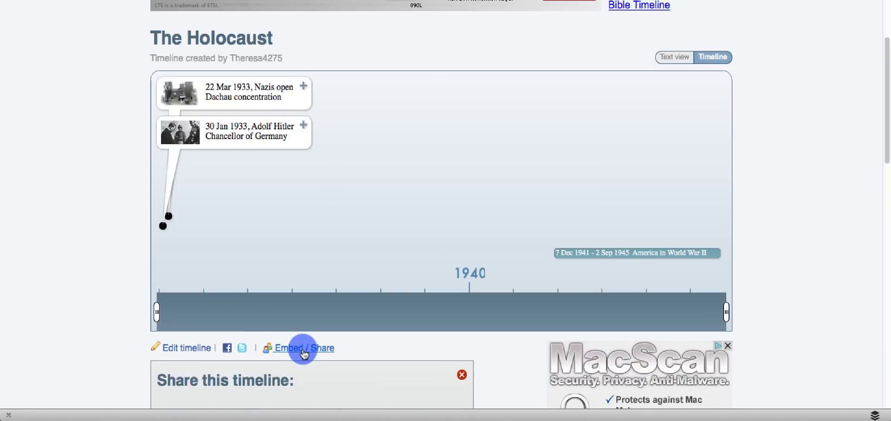
scroll(306, 348, down, 3)
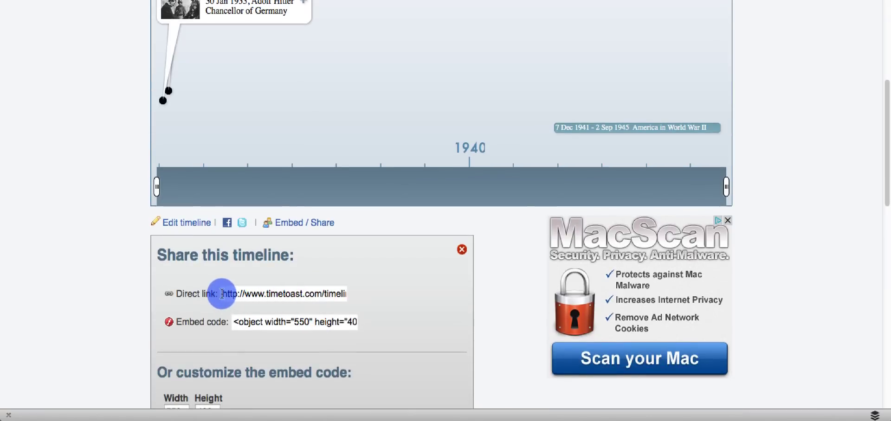
click(230, 294)
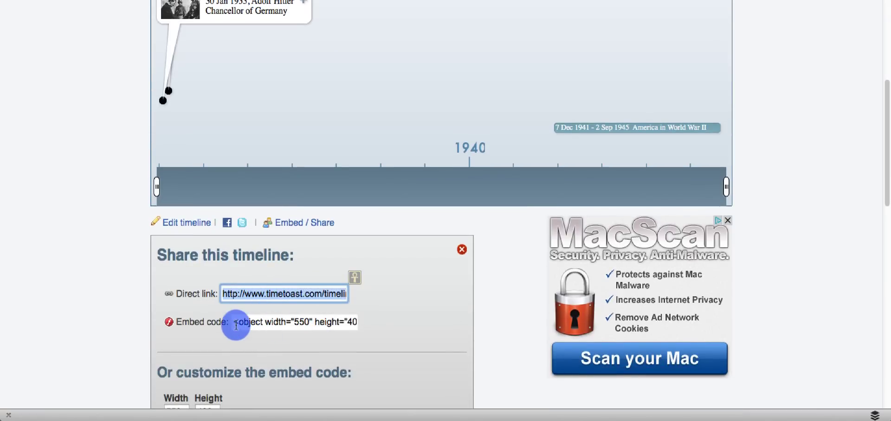
scroll(298, 331, down, 4)
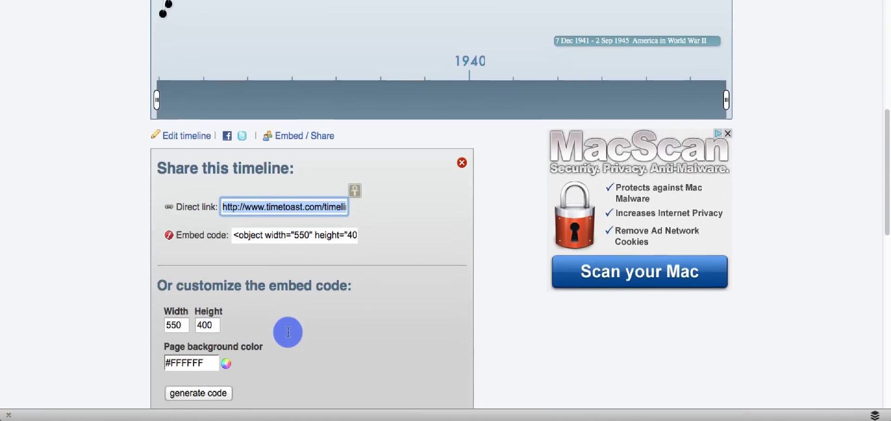
scroll(371, 315, up, 10)
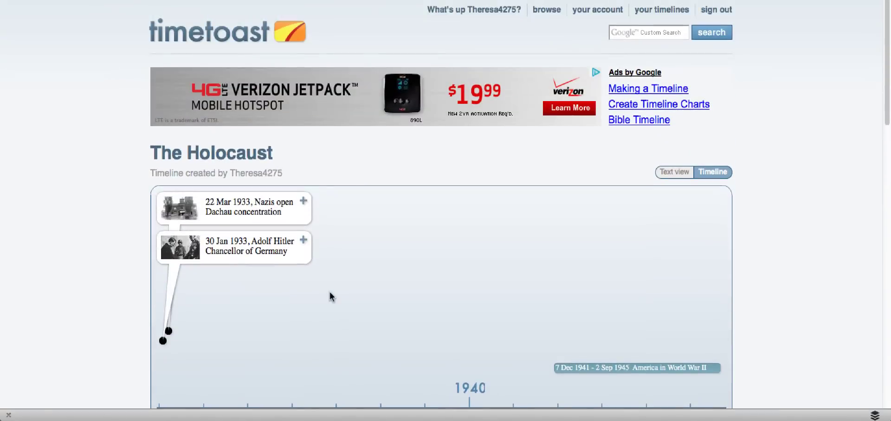